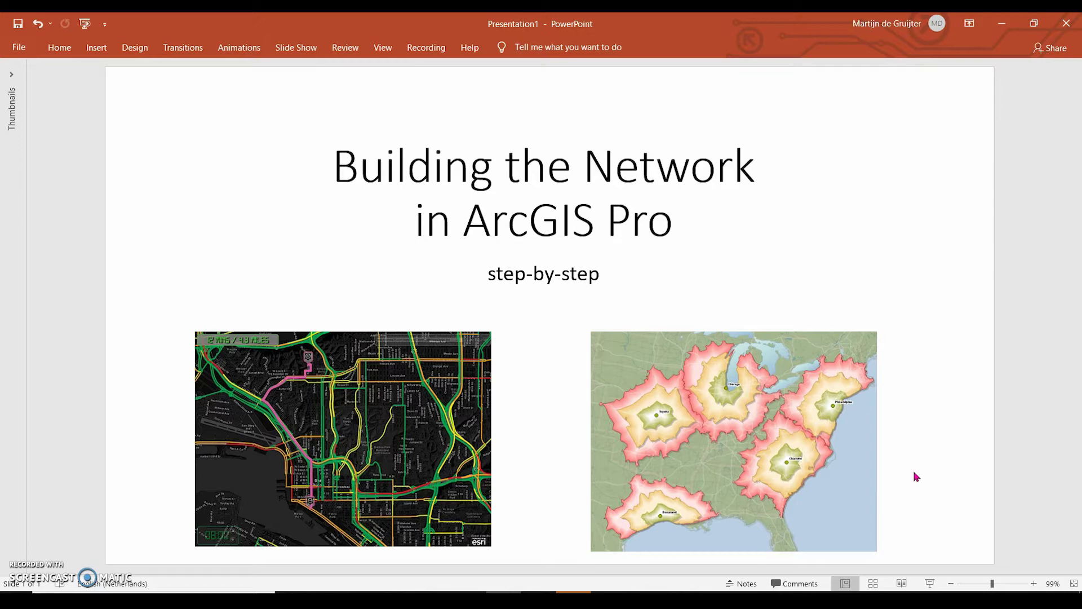
Switch from the Building the Network title slide to the ArcGIS Pro road map project.
key("alt+Tab")
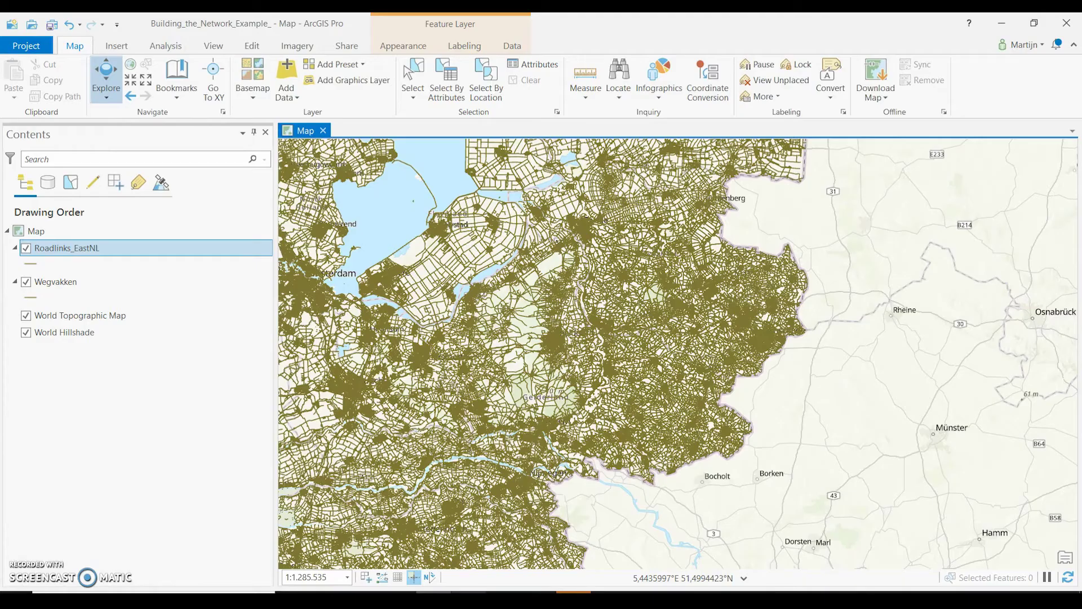
Show the five-step Network analysis checklist sticky note on top of the map.
key("alt+Tab")
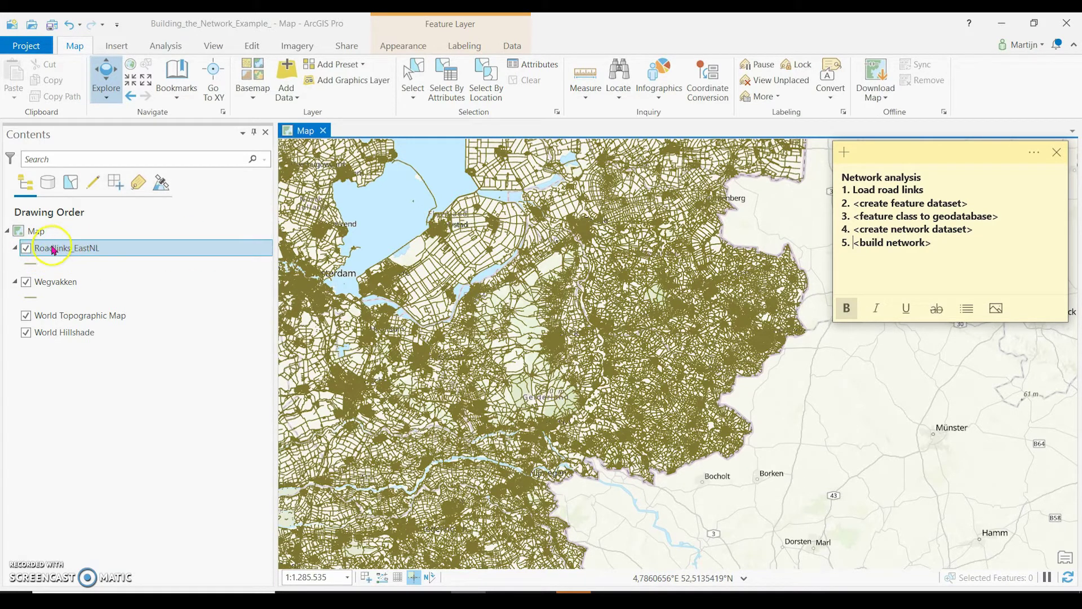
Uncheck the Wegvakken layer in the Contents pane.
left_click(26, 281)
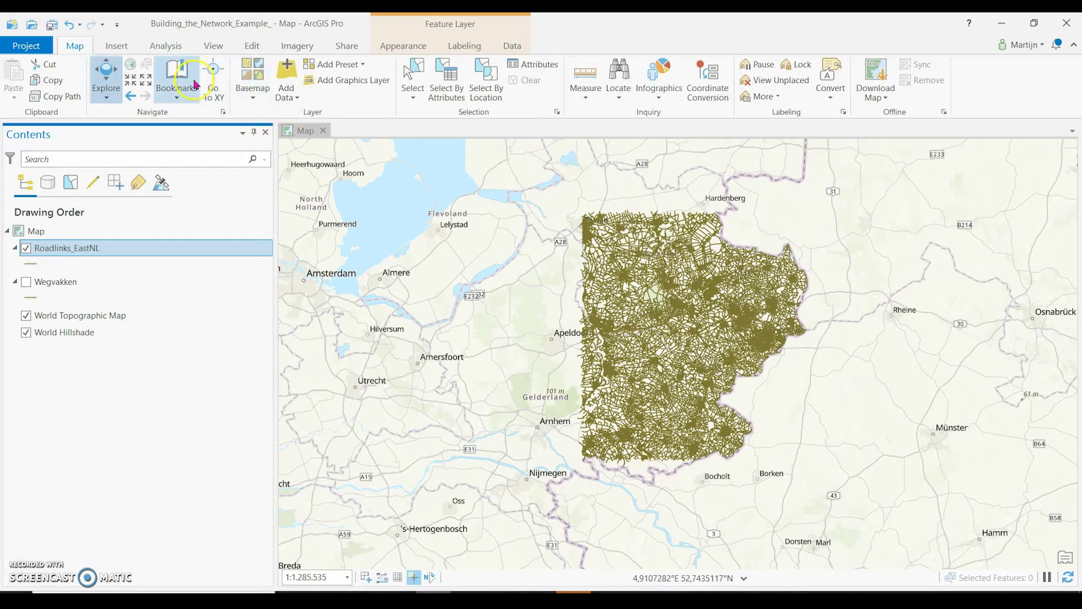
Find the Create Feature Dataset tool in the Geoprocessing pane and open it.
left_click(167, 46)
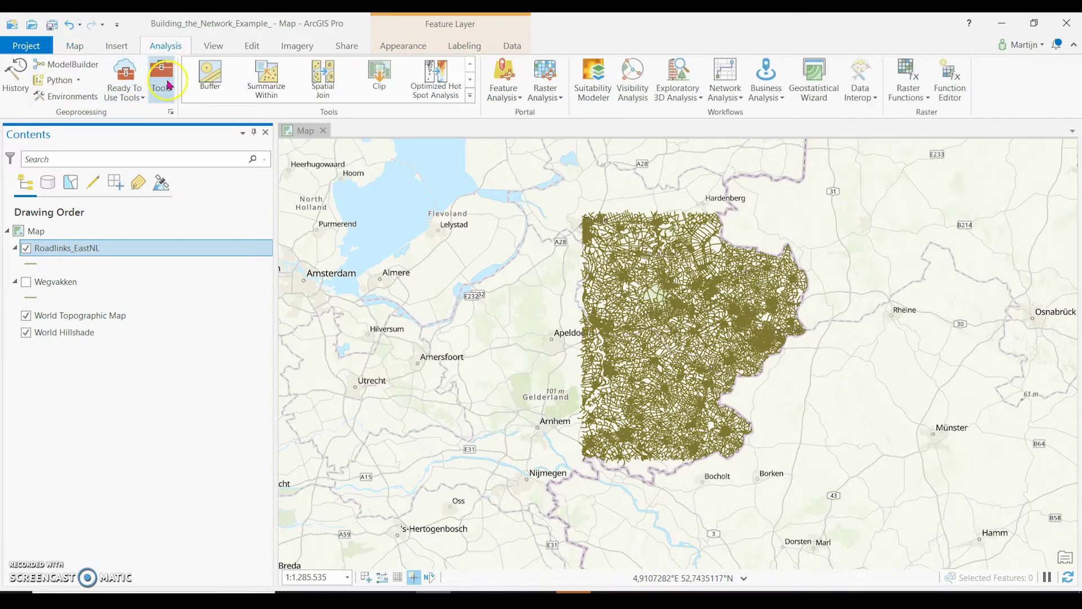
left_click(162, 78)
type("c")
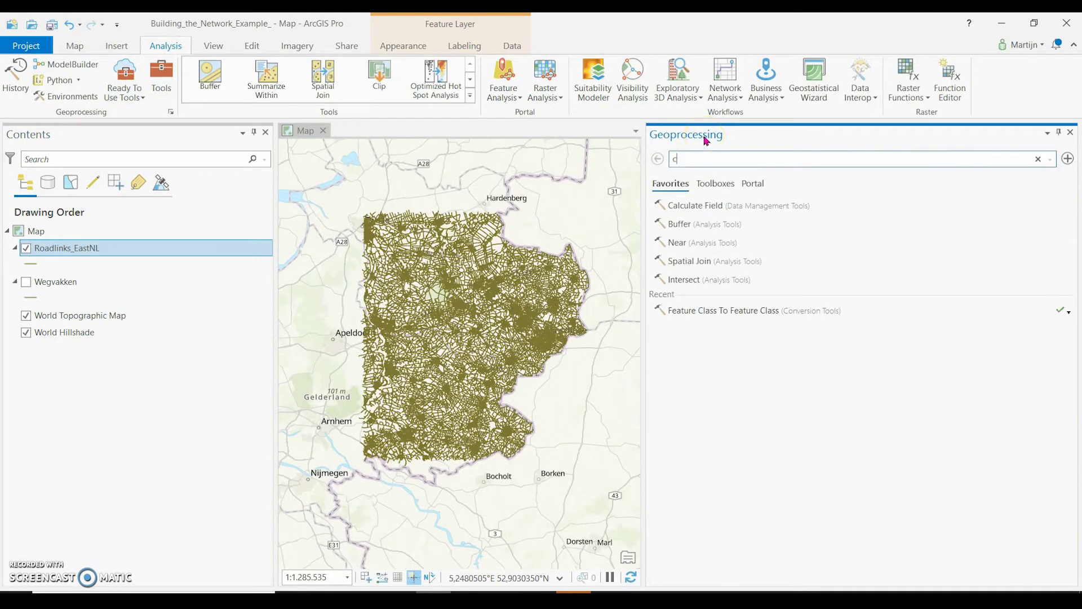
type("reate featur")
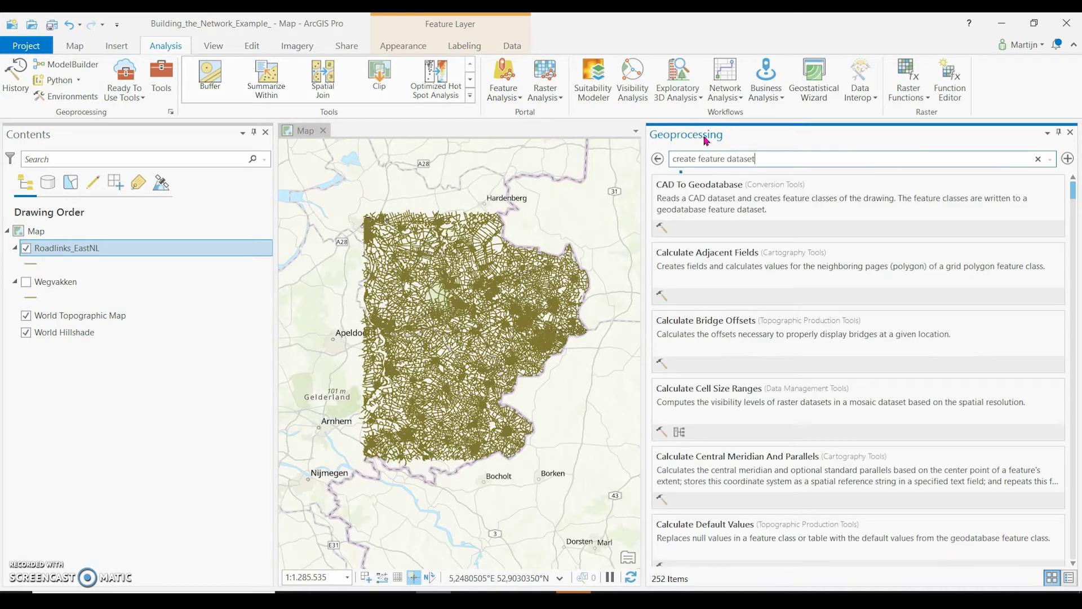
type("e dataset")
left_click(729, 182)
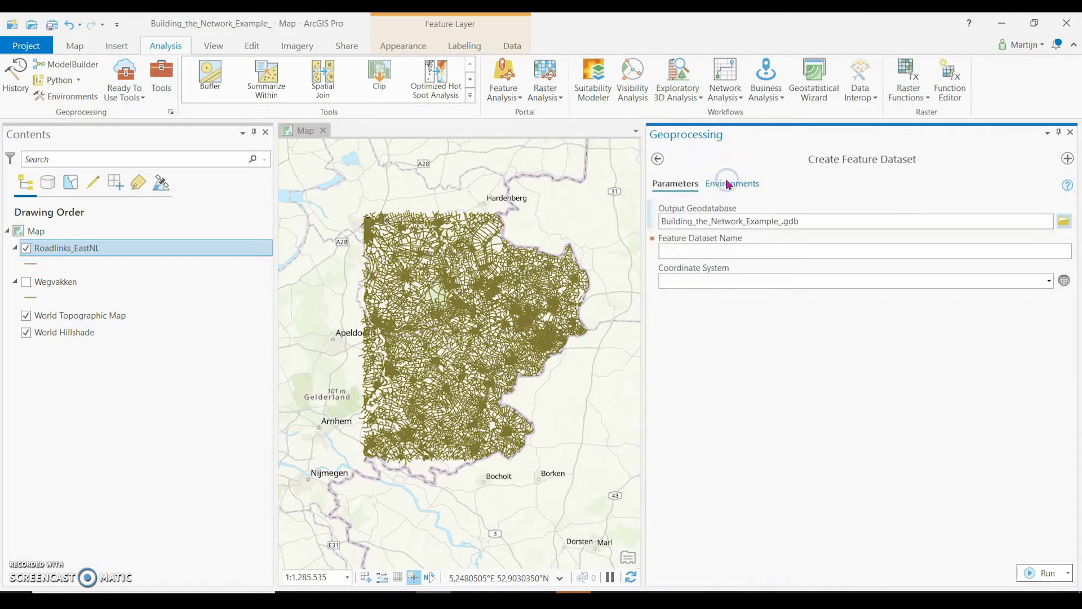
Name the dataset EastNL_FD, take Roadlinks_EastNL's GCS_WGS_1984 coordinate system, and run it.
left_click(738, 249)
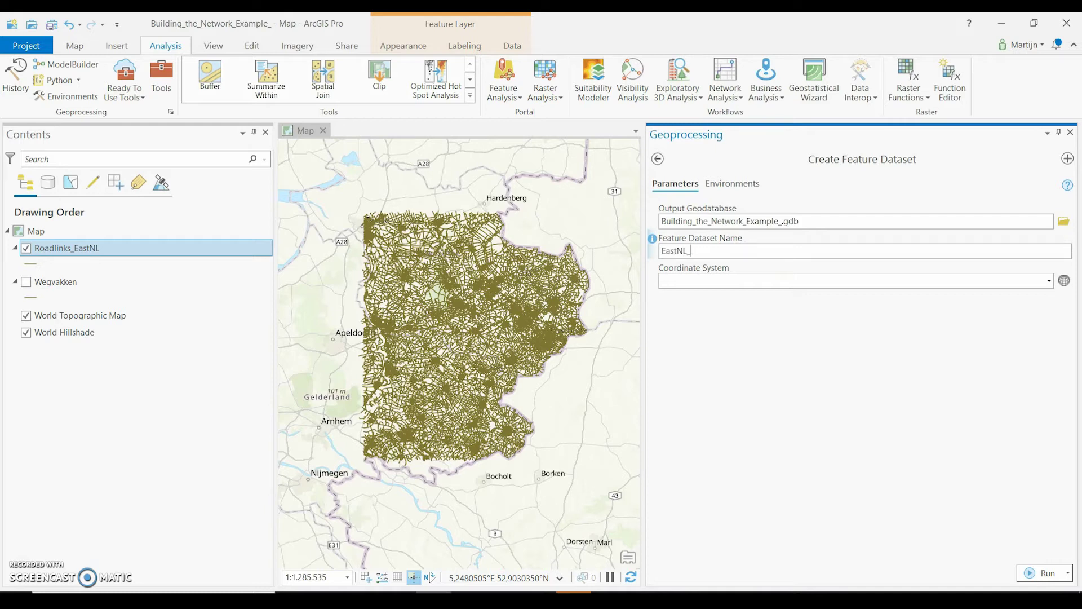
left_click(1049, 281)
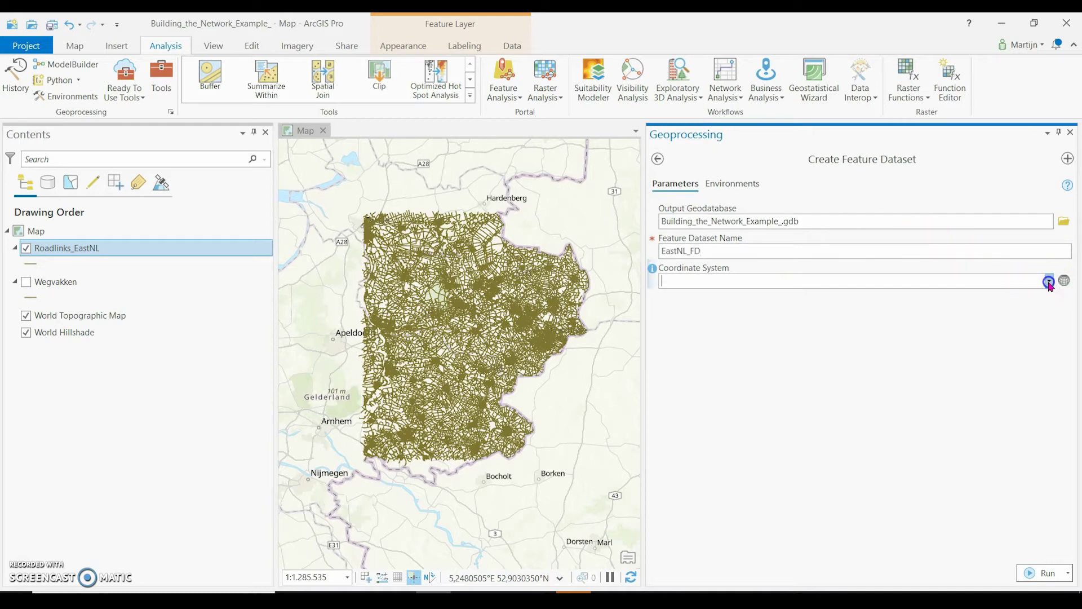
left_click(921, 311)
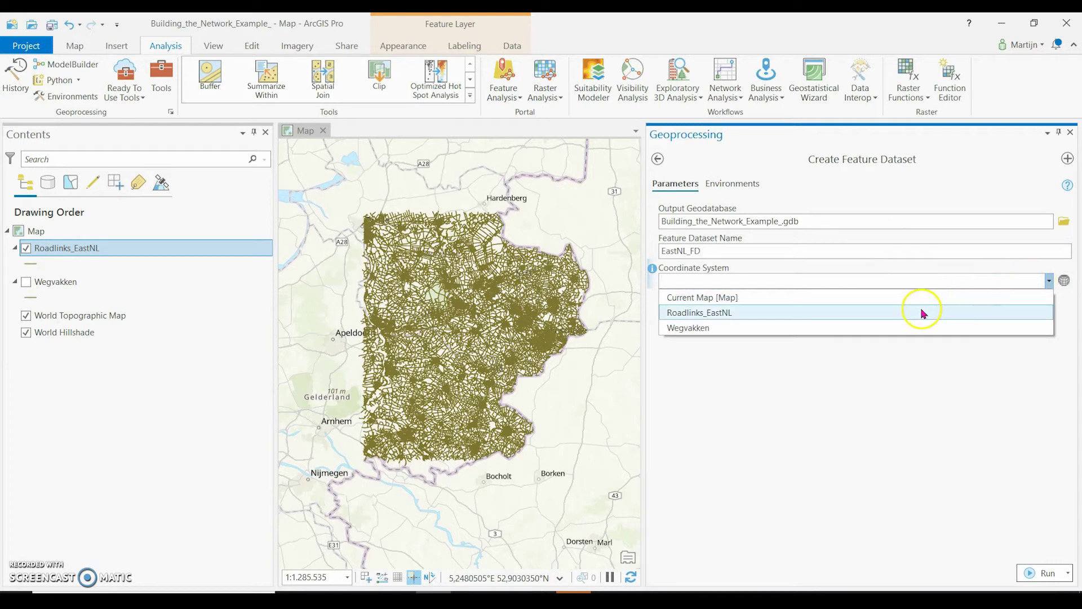
left_click(1044, 571)
left_click(1027, 509)
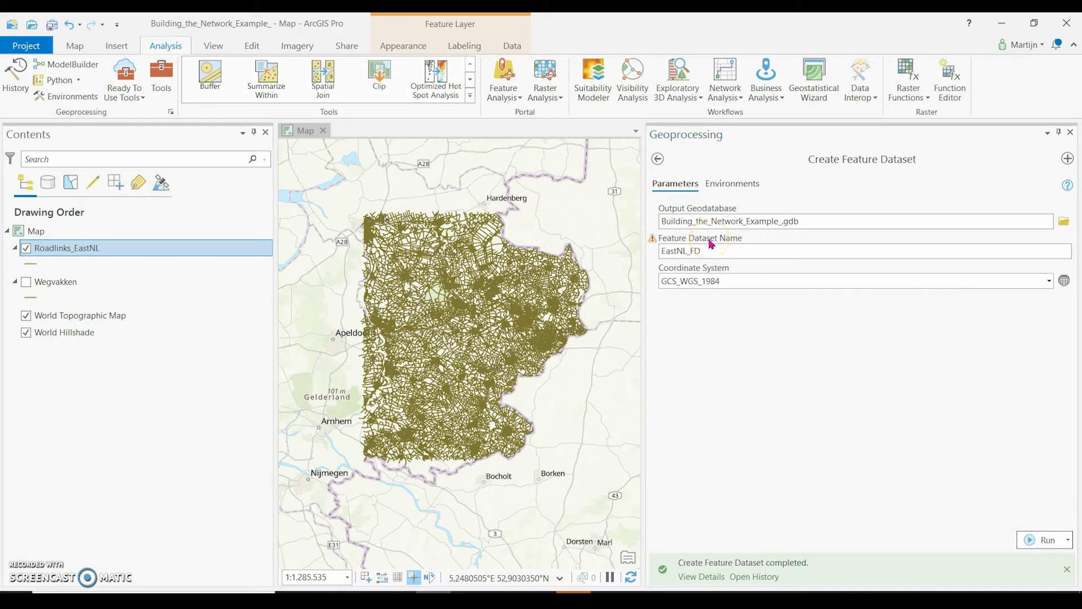
left_click(658, 158)
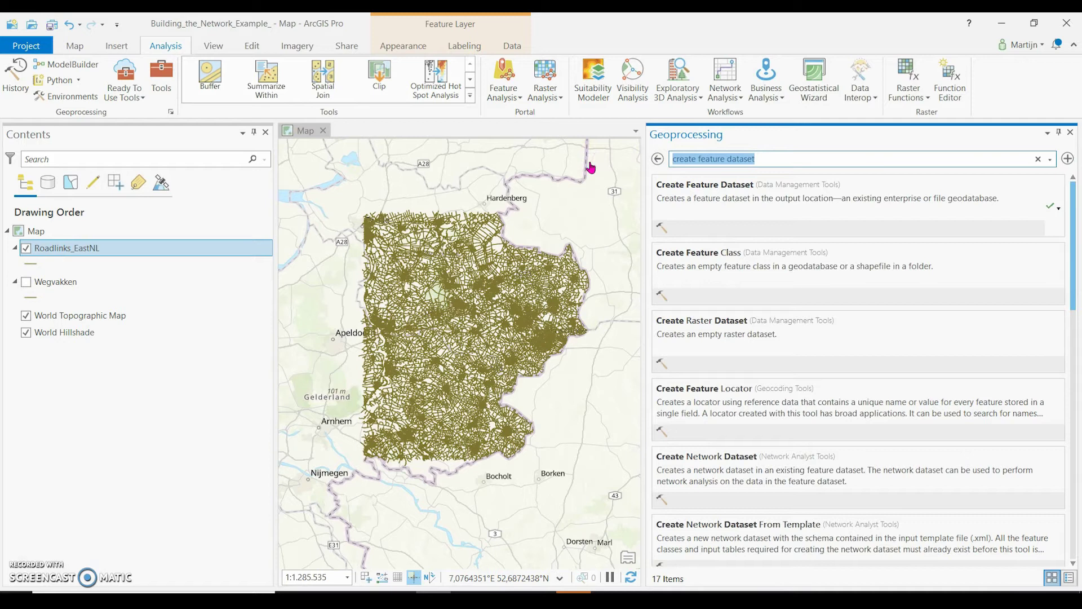
Open Feature Class To Geodatabase with Roadlinks_EastNL as the input features.
type("feature class to")
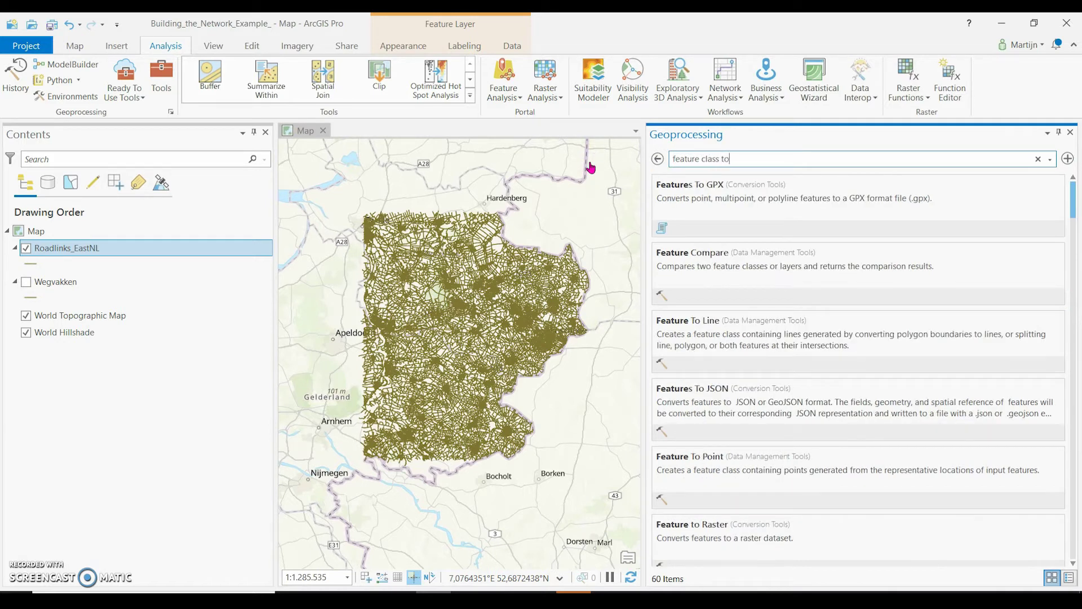
type(" geod")
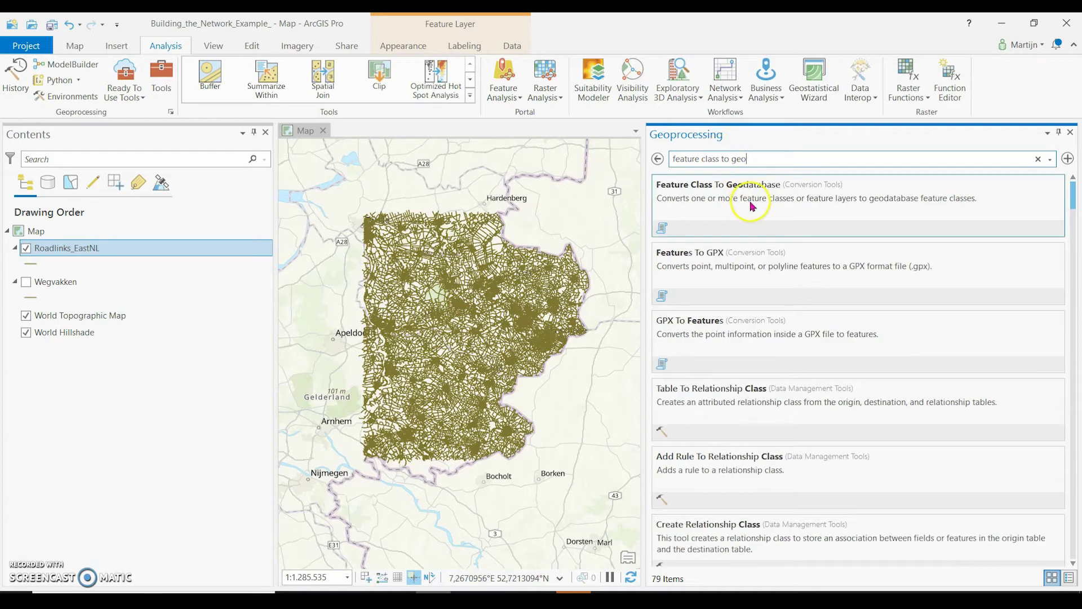
left_click(751, 202)
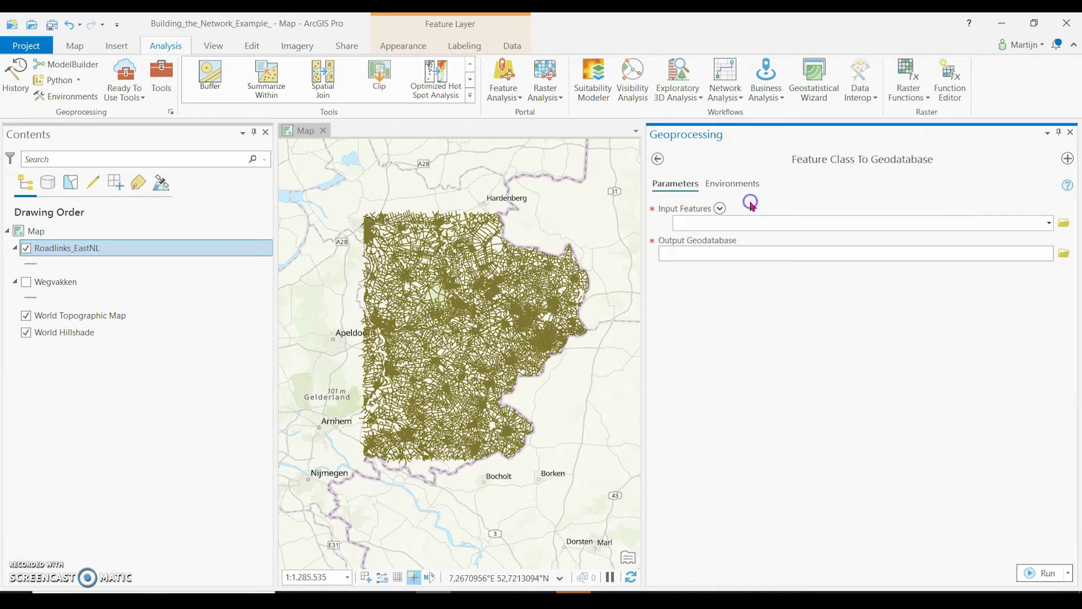
left_click(1048, 224)
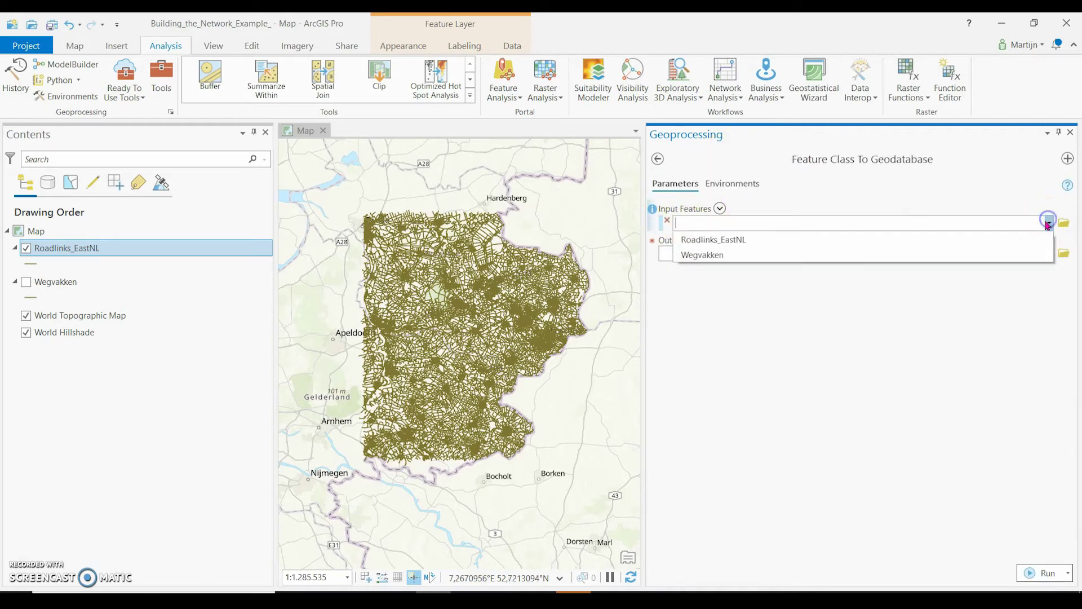
left_click(804, 239)
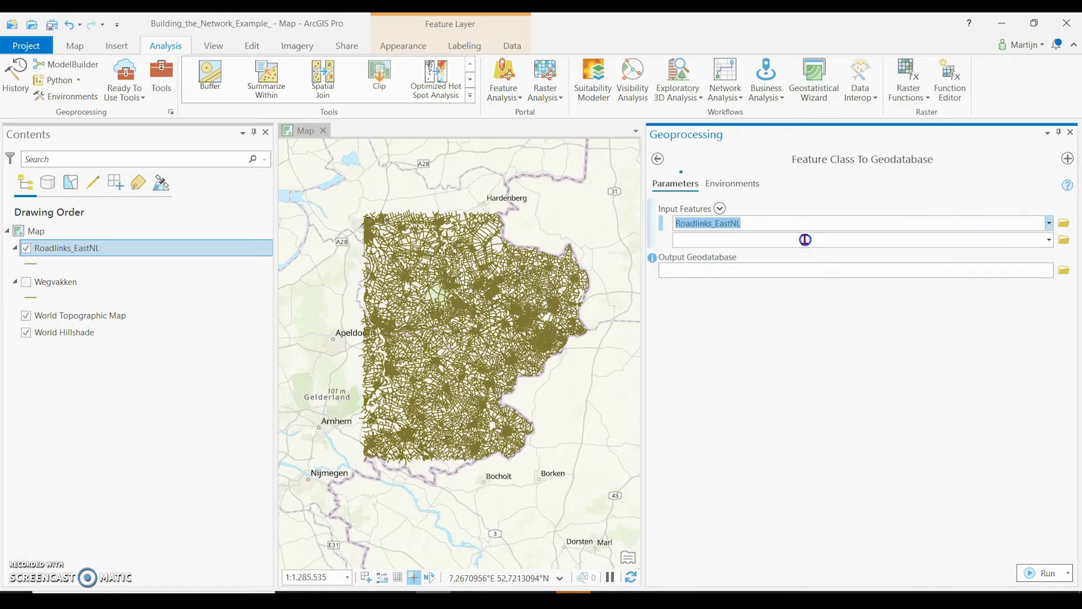
Set the output location to the EastNL_FD feature dataset and run the copy.
left_click(1063, 271)
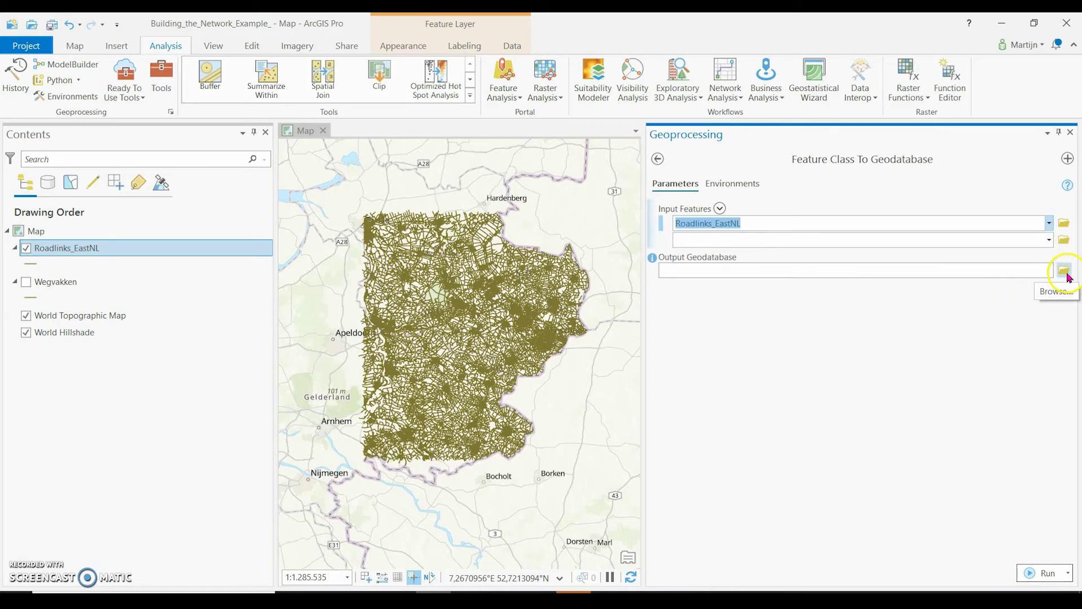
left_click(1065, 273)
double_click(548, 348)
left_click(455, 335)
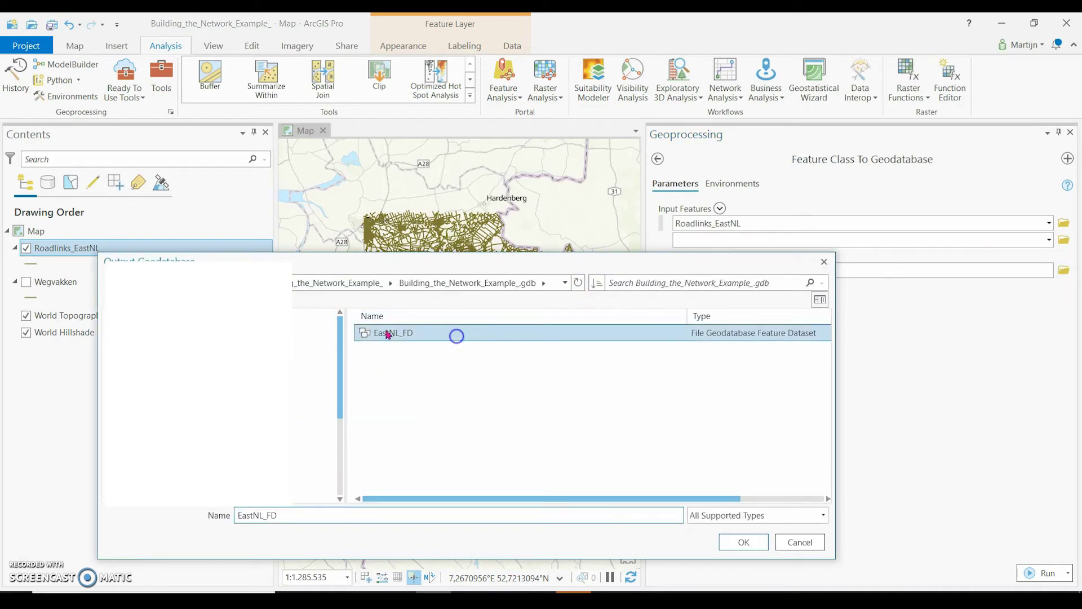
left_click(739, 541)
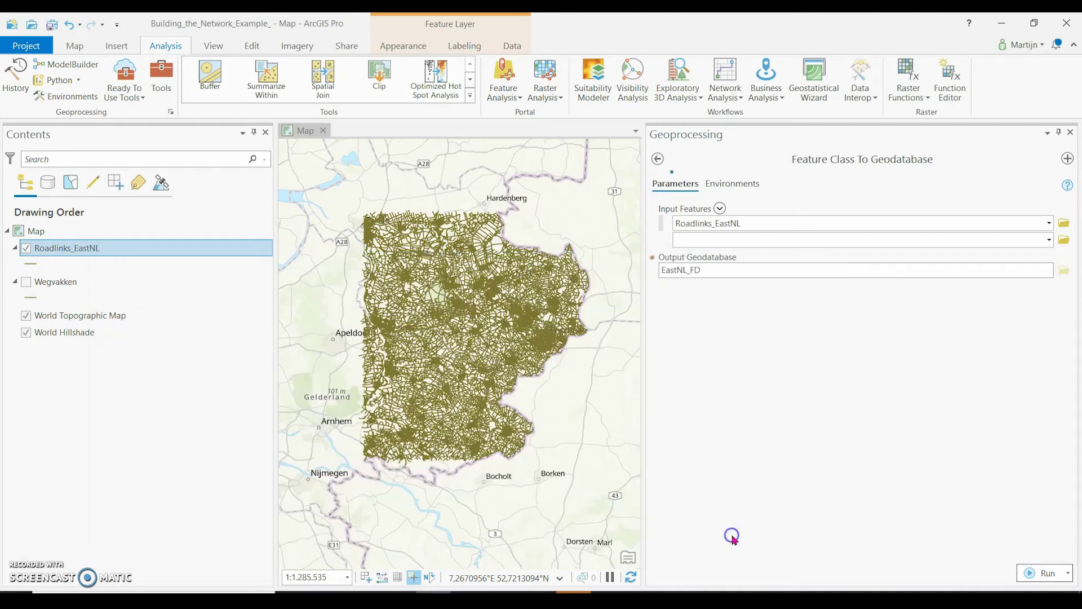
left_click(1046, 572)
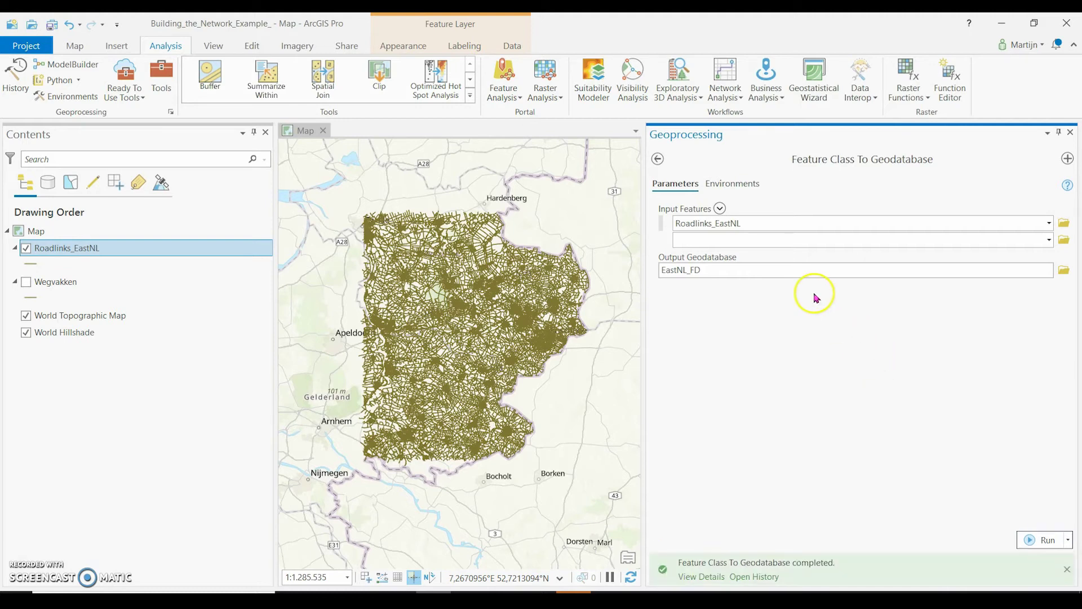
Search for and open the Create Network Dataset geoprocessing tool.
left_click(658, 160)
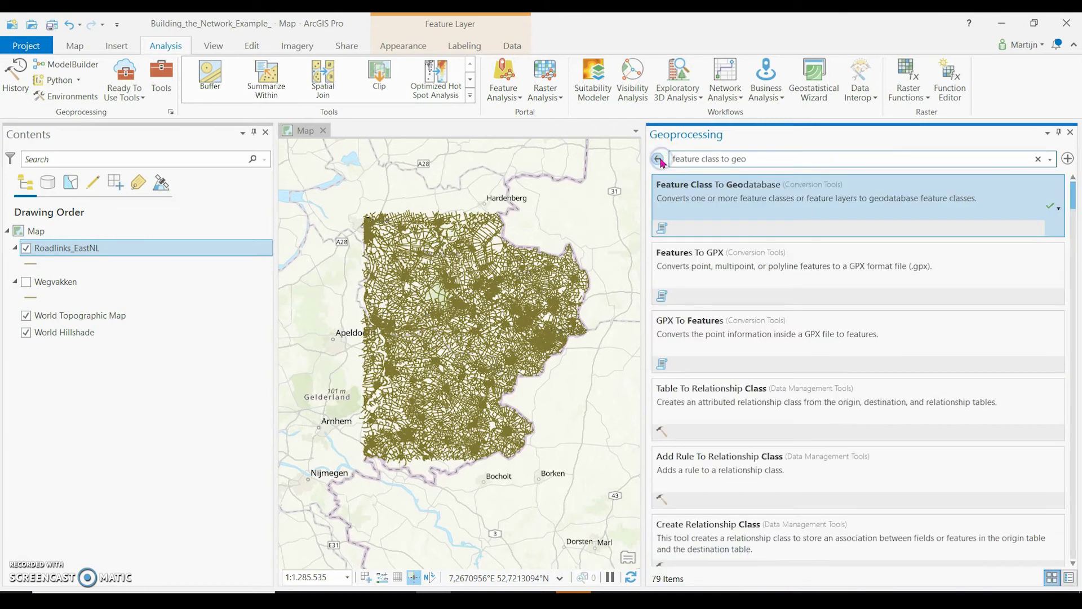
left_click_drag(754, 158, 563, 155)
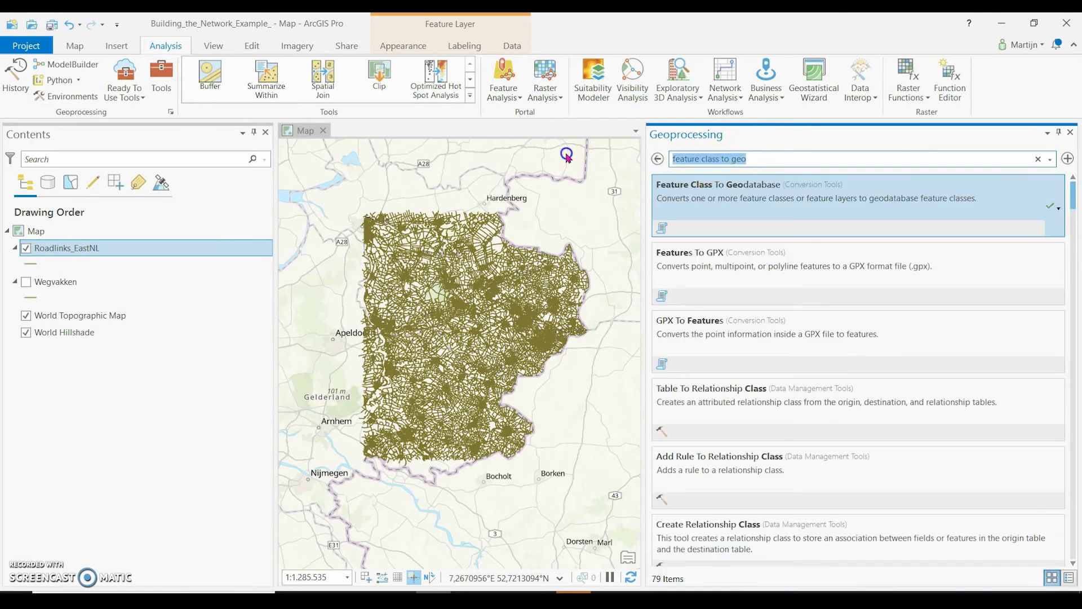
type("create")
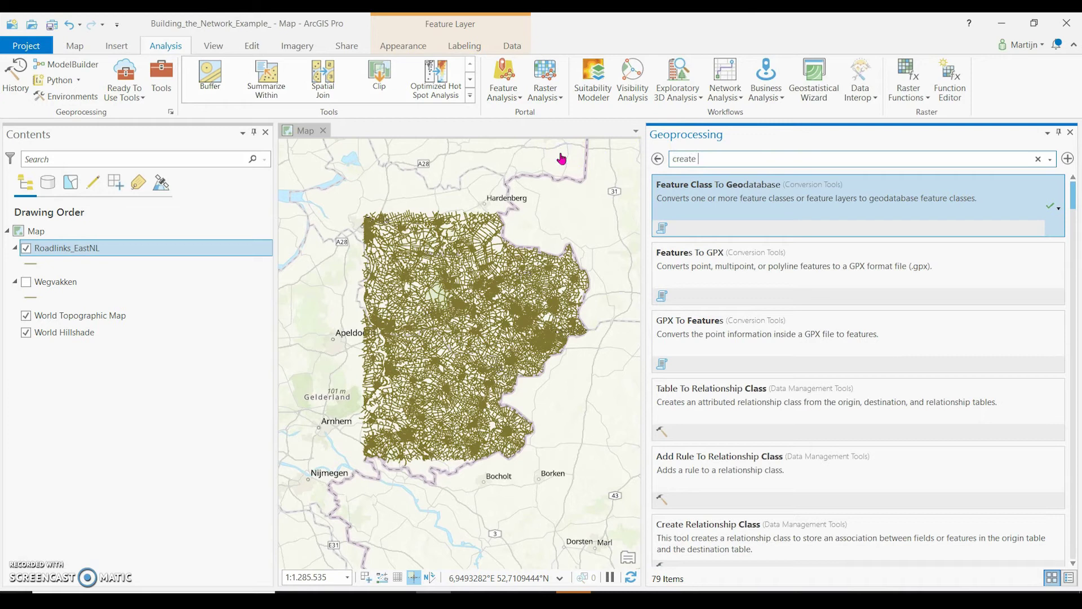
type(" network data")
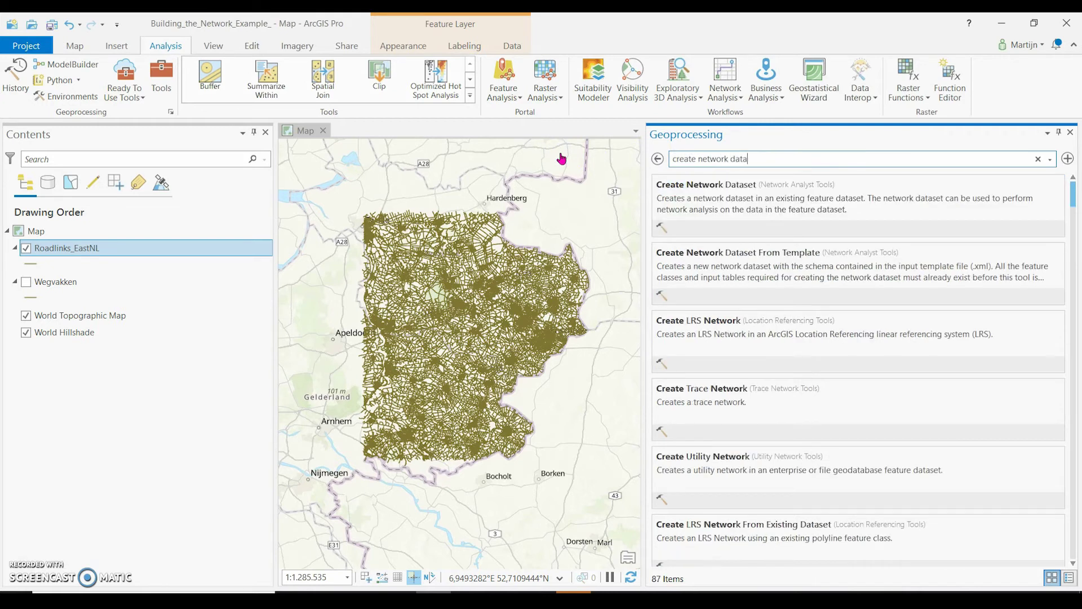
type("set")
left_click(708, 188)
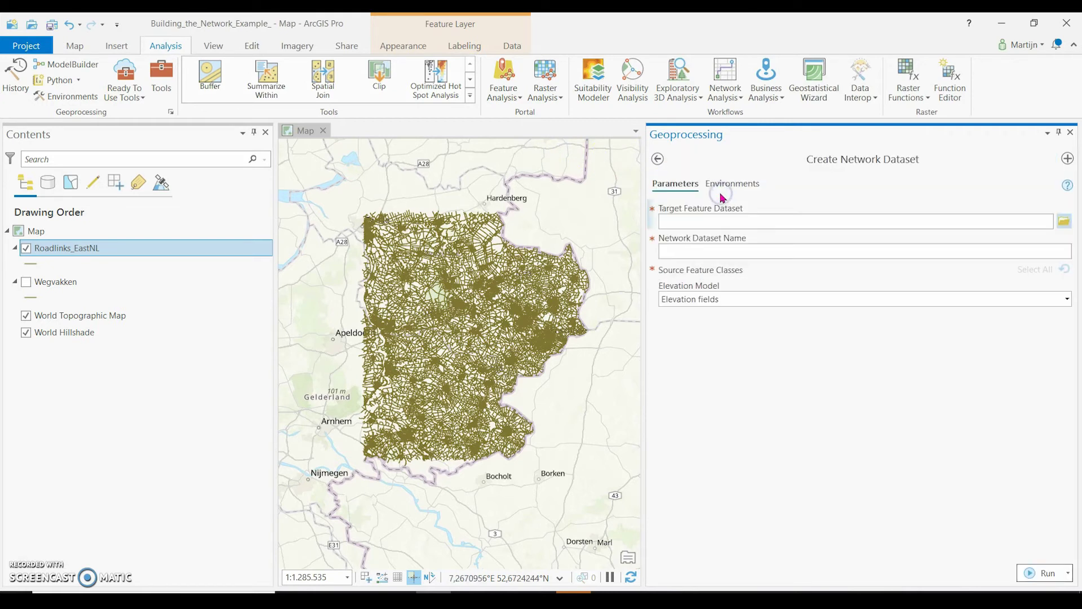
Create EastNL_ND in EastNL_FD with Roadlinks_EastNL_1 as its source feature class.
left_click(1063, 221)
left_click(407, 337)
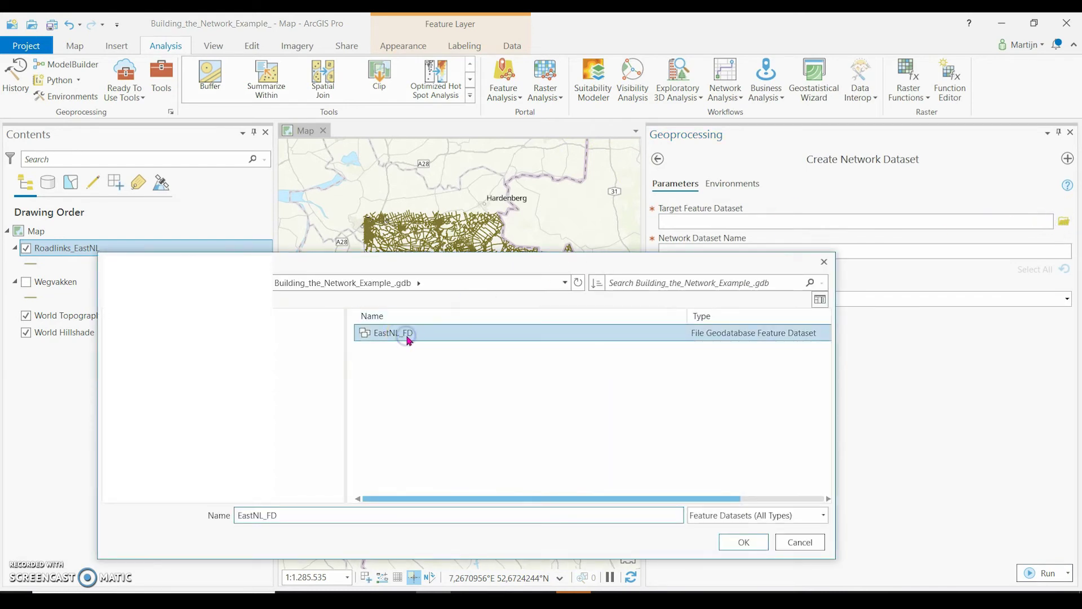
left_click(752, 543)
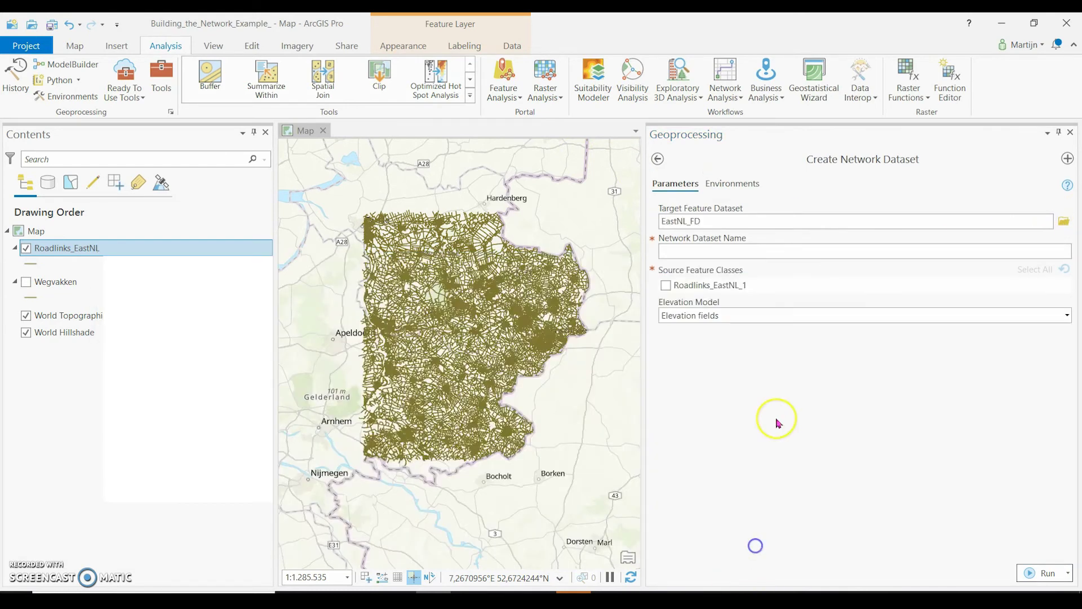
left_click(697, 255)
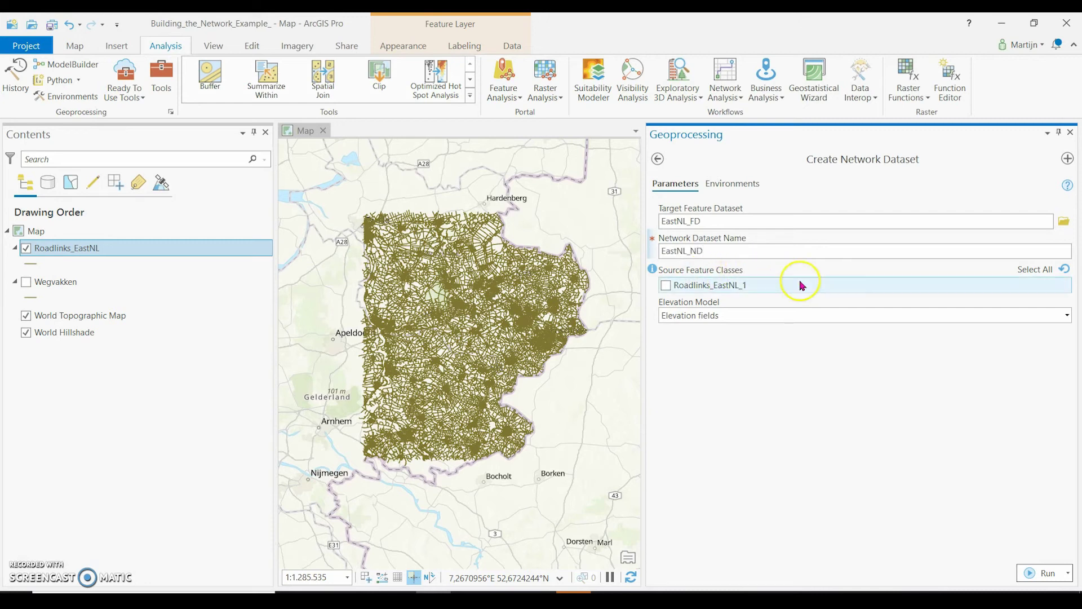
left_click(1043, 269)
left_click(1042, 270)
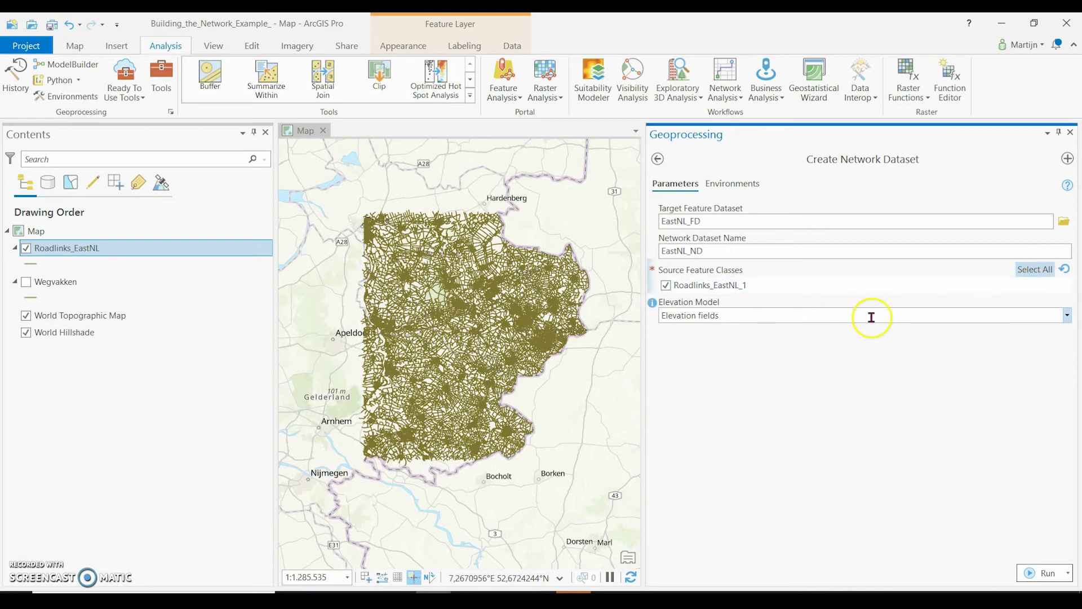
left_click(1047, 569)
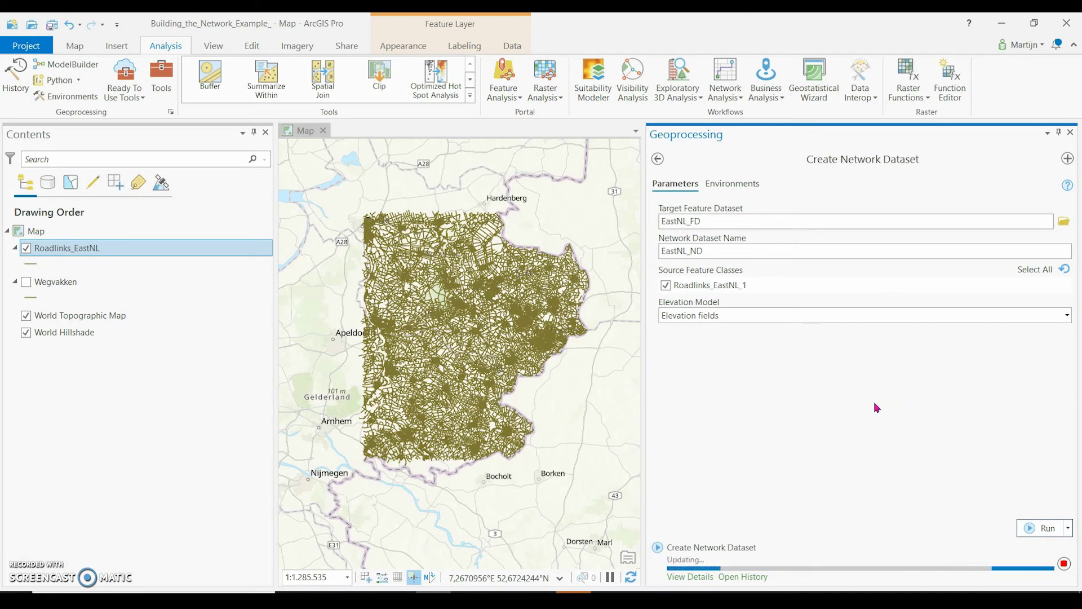
left_click(658, 157)
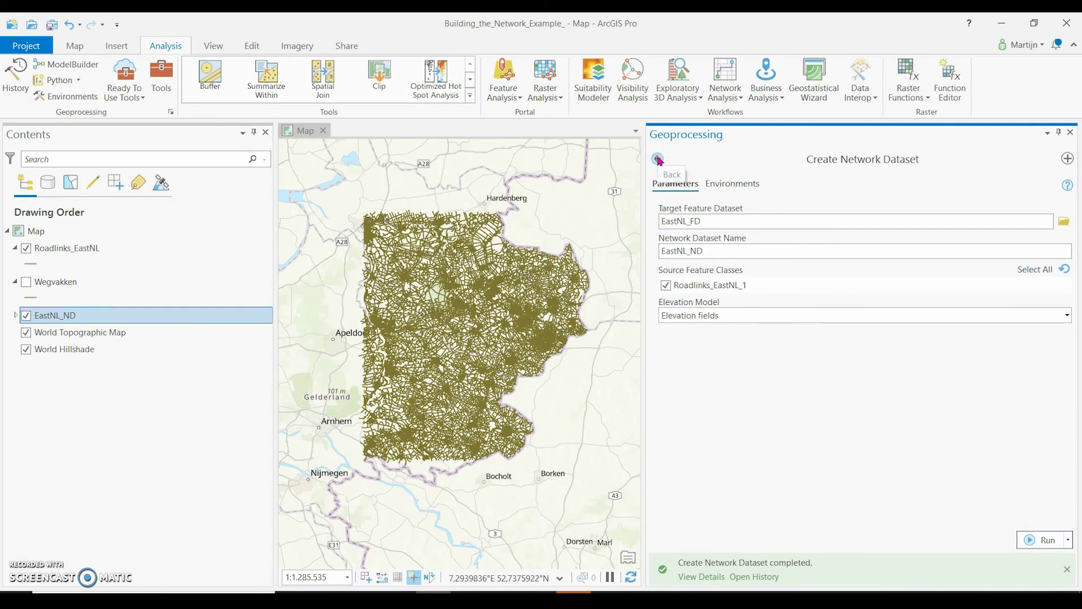
Run the Build Network tool on the EastNL_ND network dataset.
key("ctrl+a")
type("b")
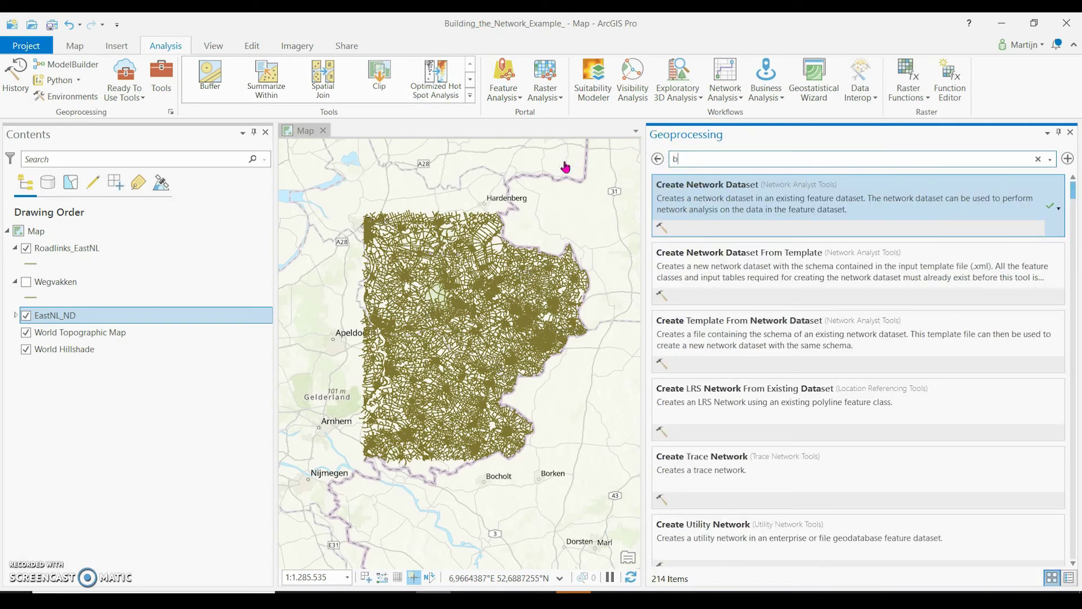
type("uild networ")
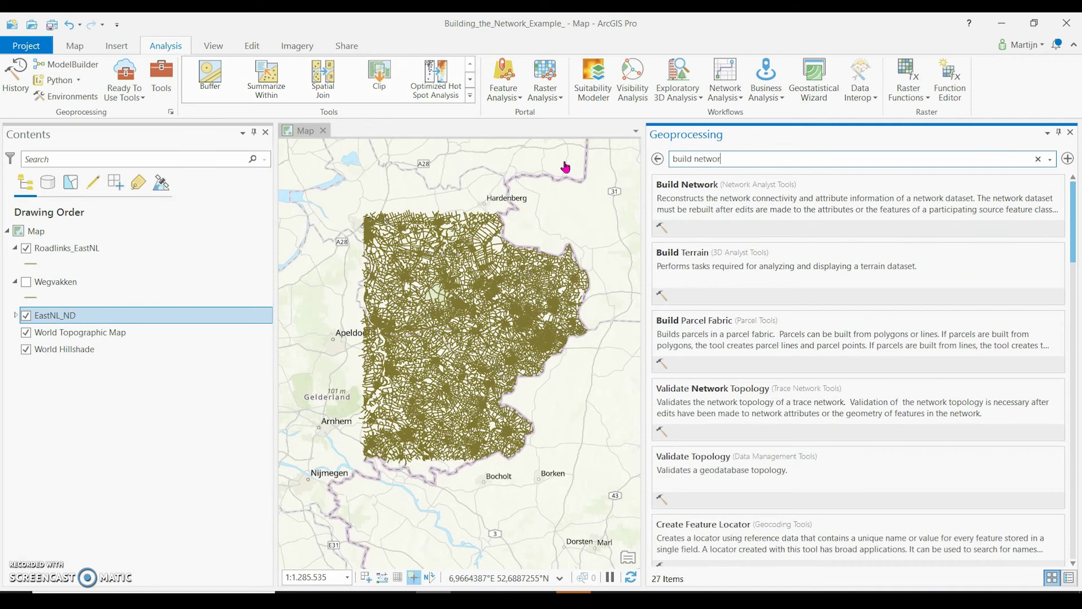
type("k")
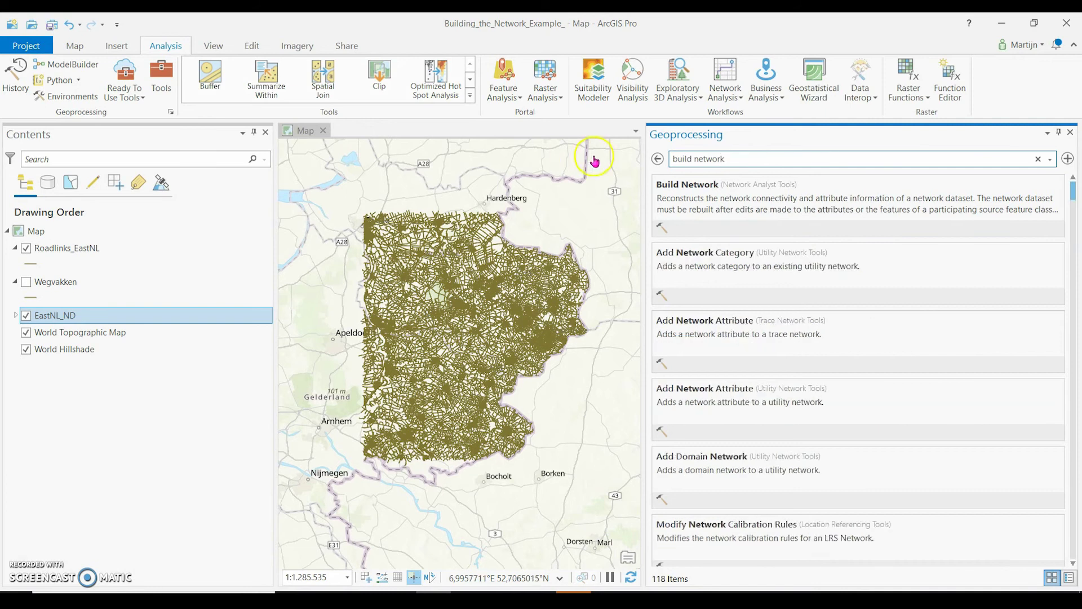
left_click(714, 200)
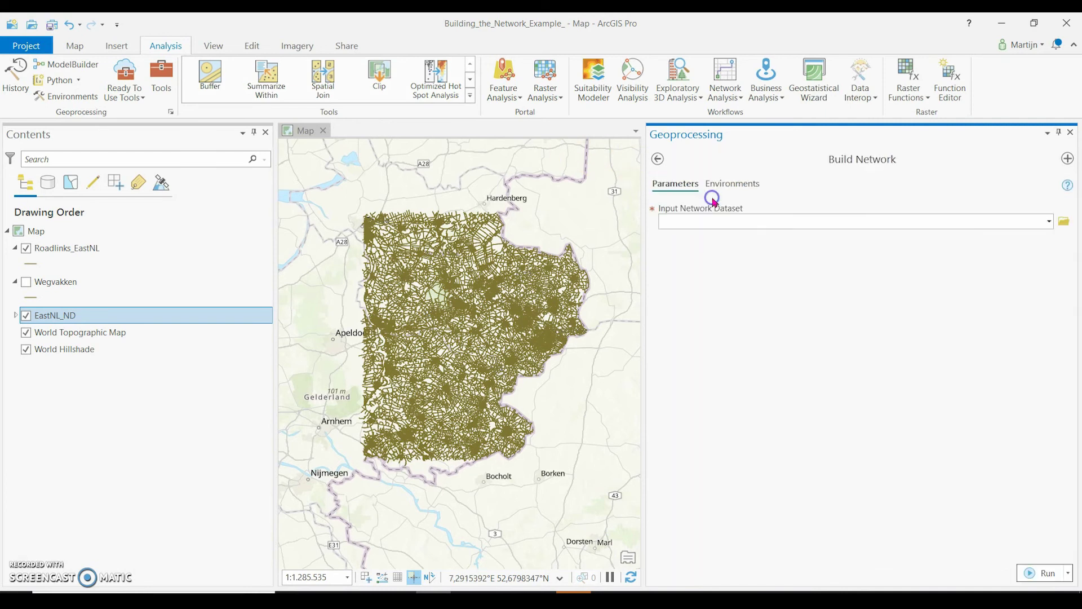
left_click(1050, 224)
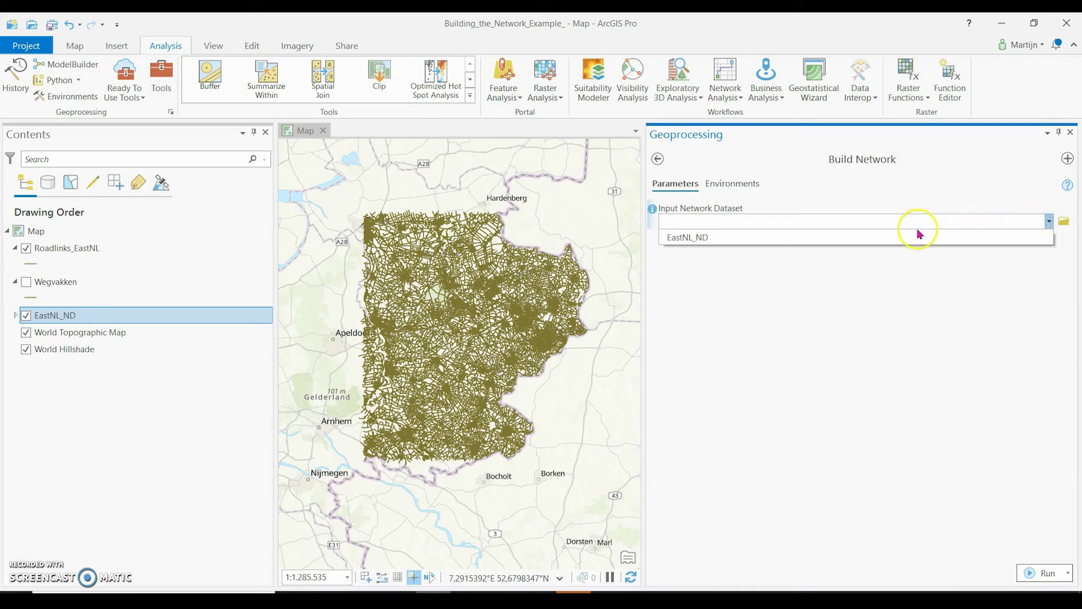
left_click(878, 236)
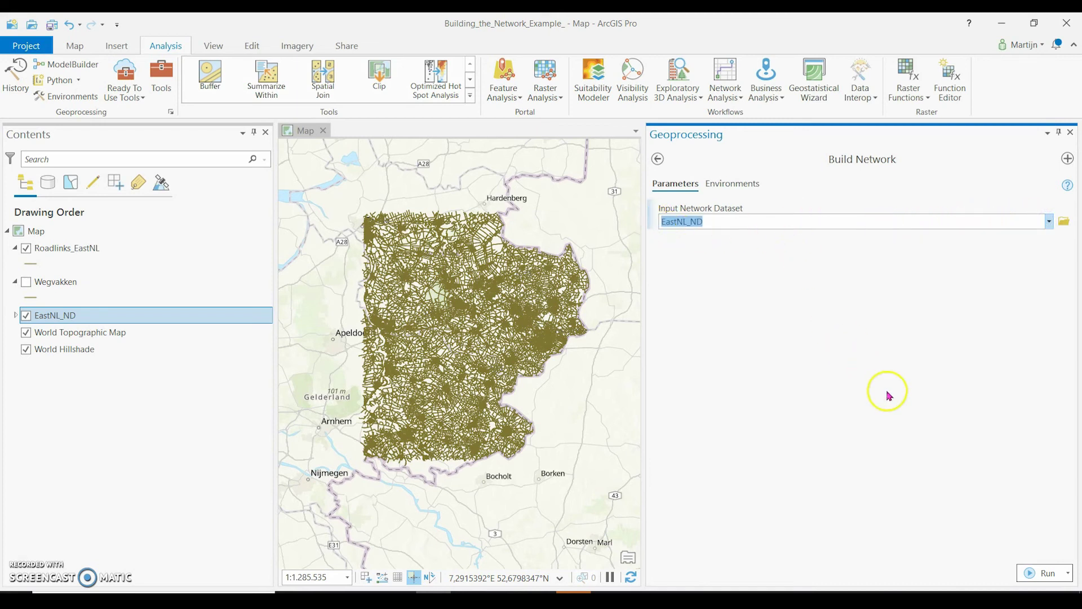
left_click(1036, 570)
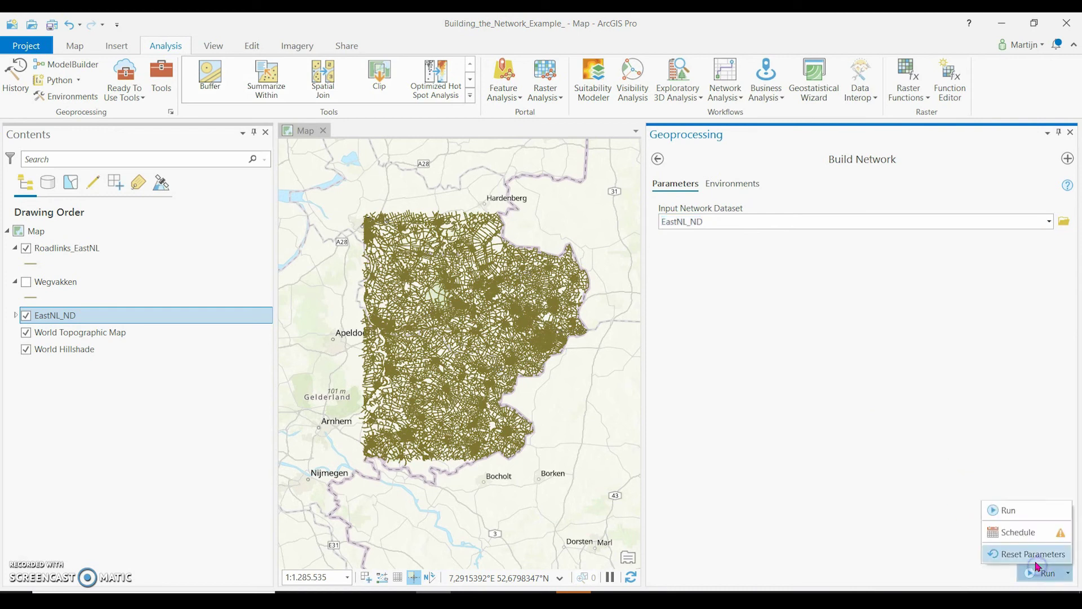
left_click(1019, 511)
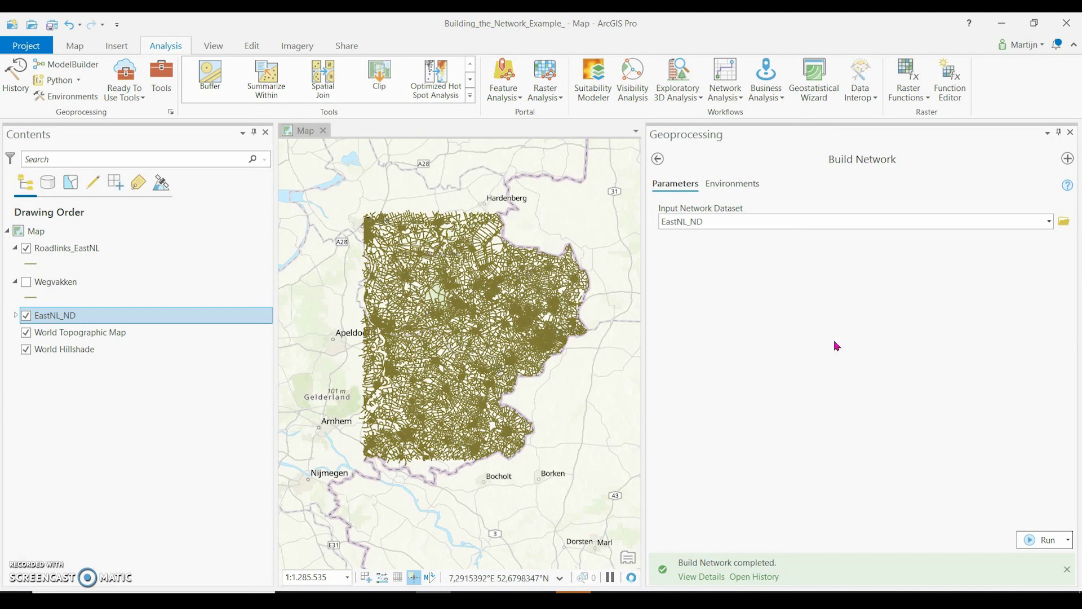
Return to the tool search results and show the Network Analysis dropdown of analysis types.
left_click(659, 160)
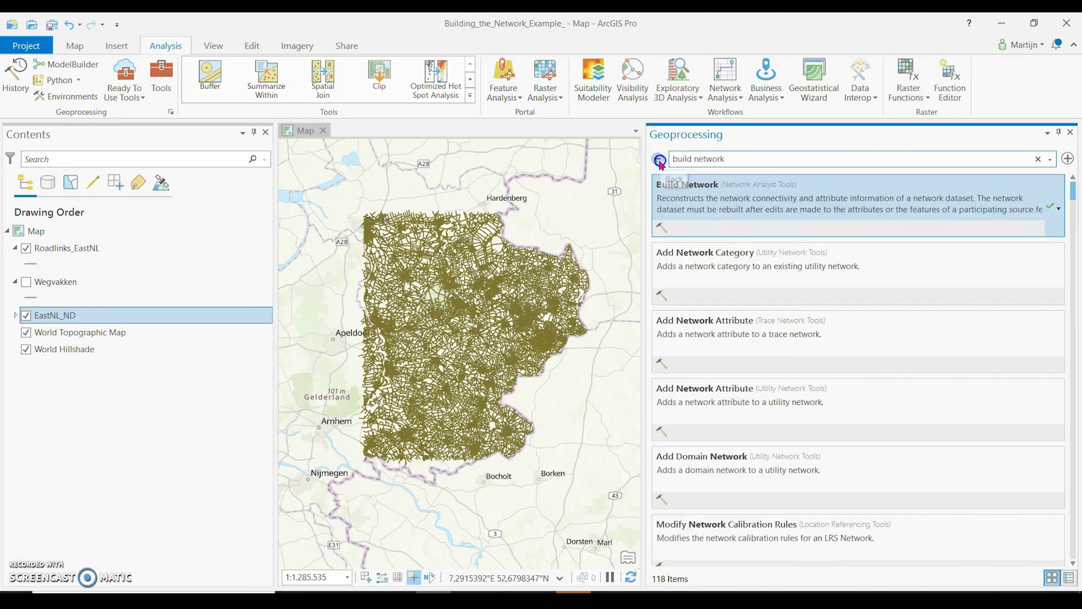
left_click(731, 97)
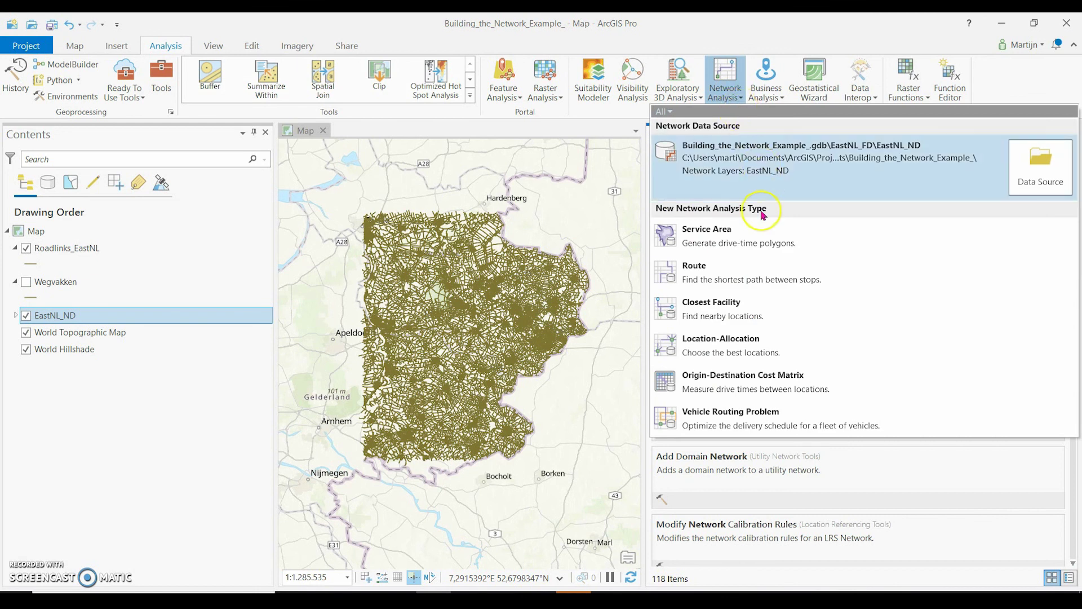